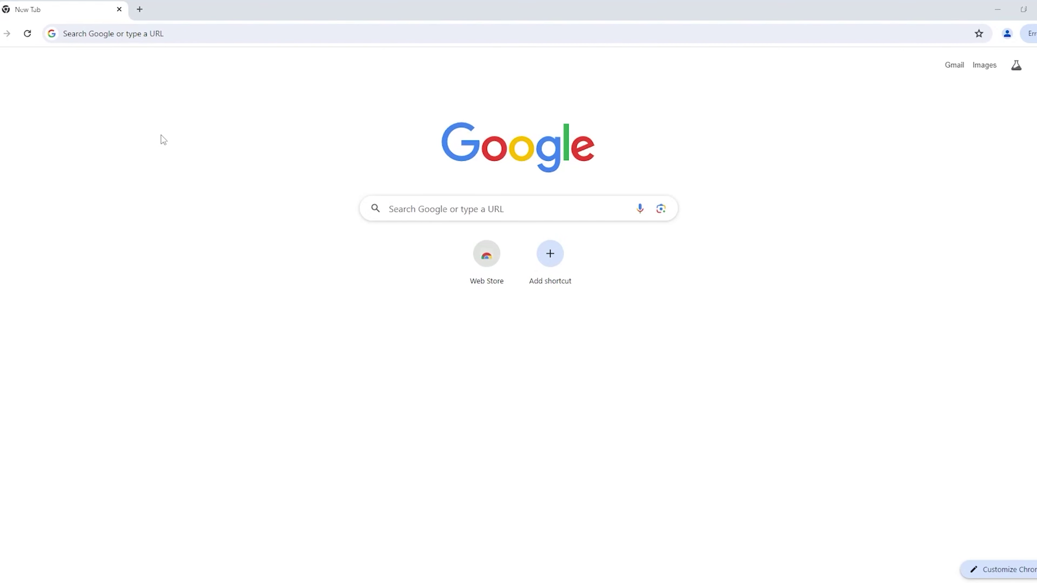
Go to dell.com Support Home and select PowerEdge R650 from the product search
click(155, 36)
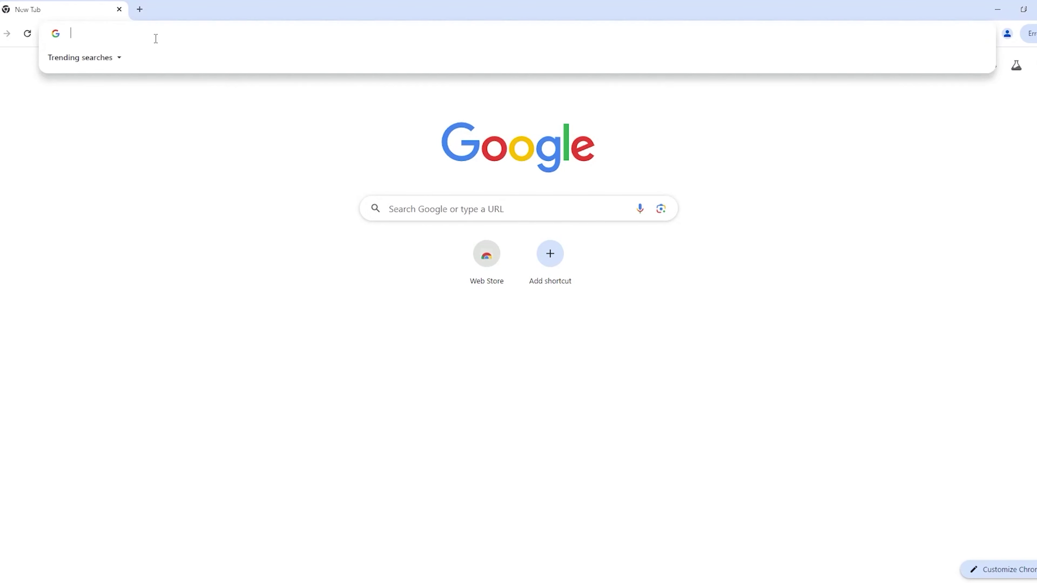
text(dell.com)
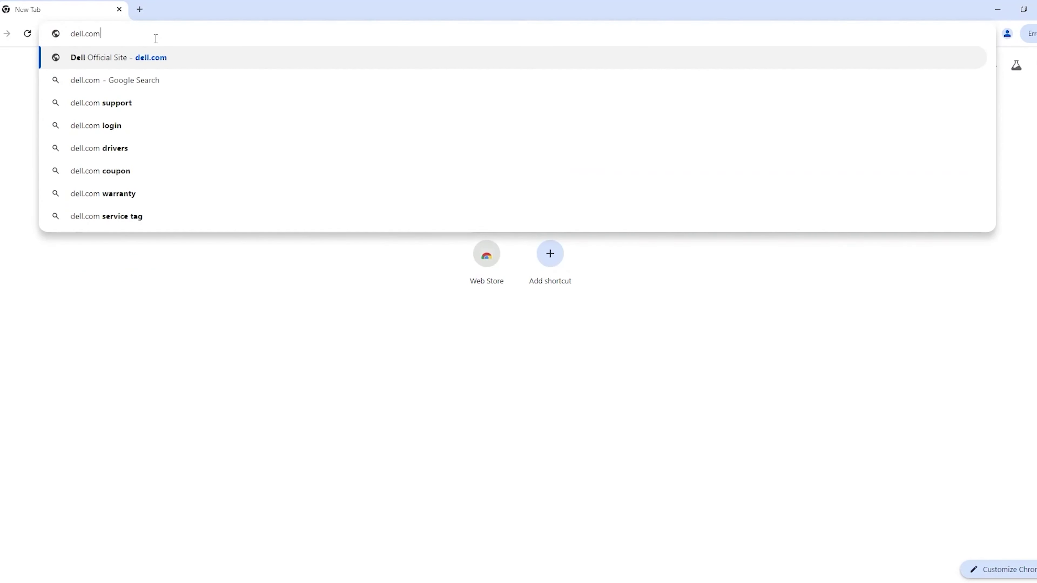
key(Return)
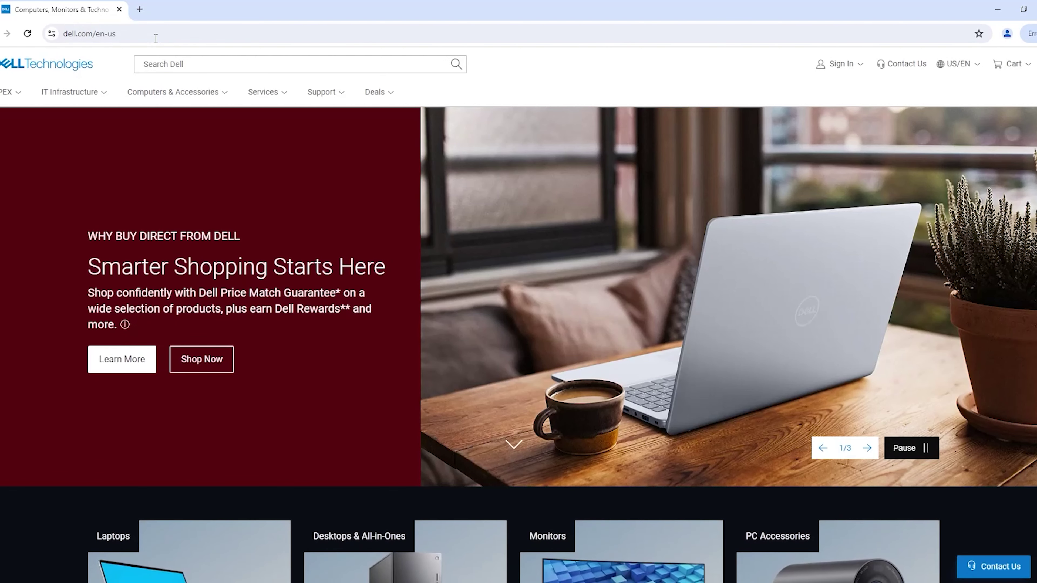
click(322, 90)
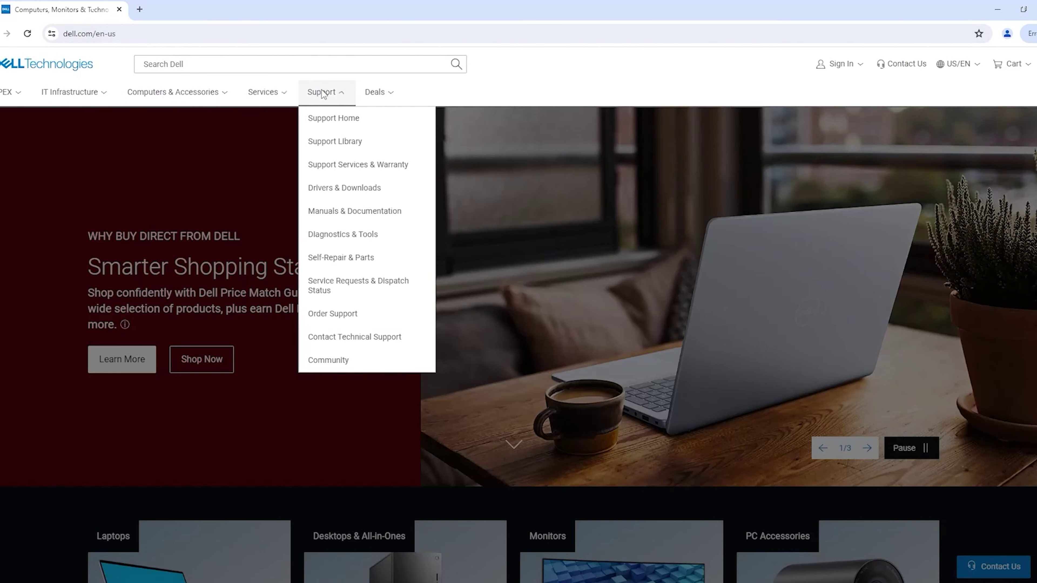
click(332, 123)
scroll(277, 269, down, 6)
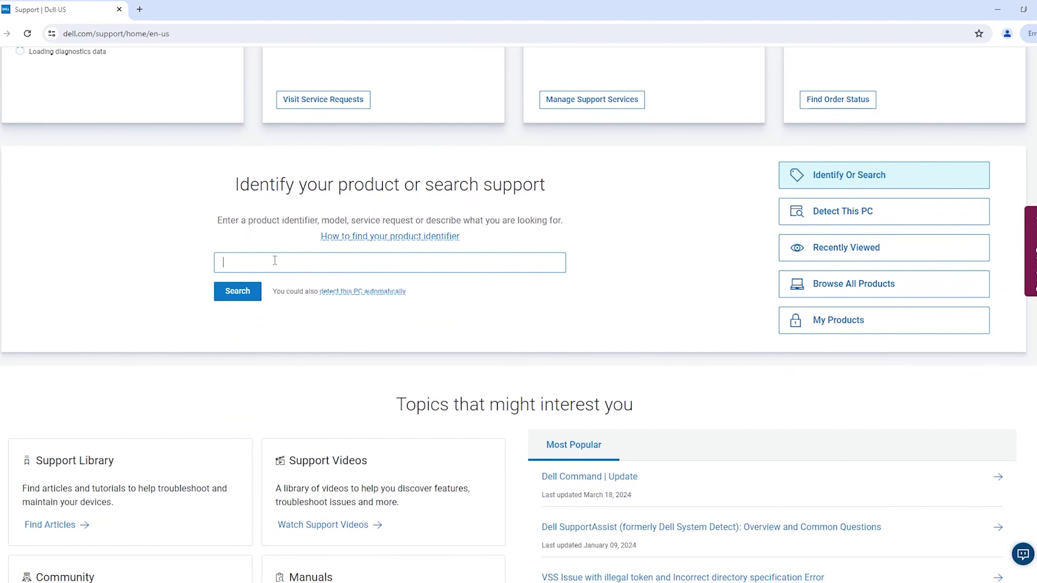
text(R650)
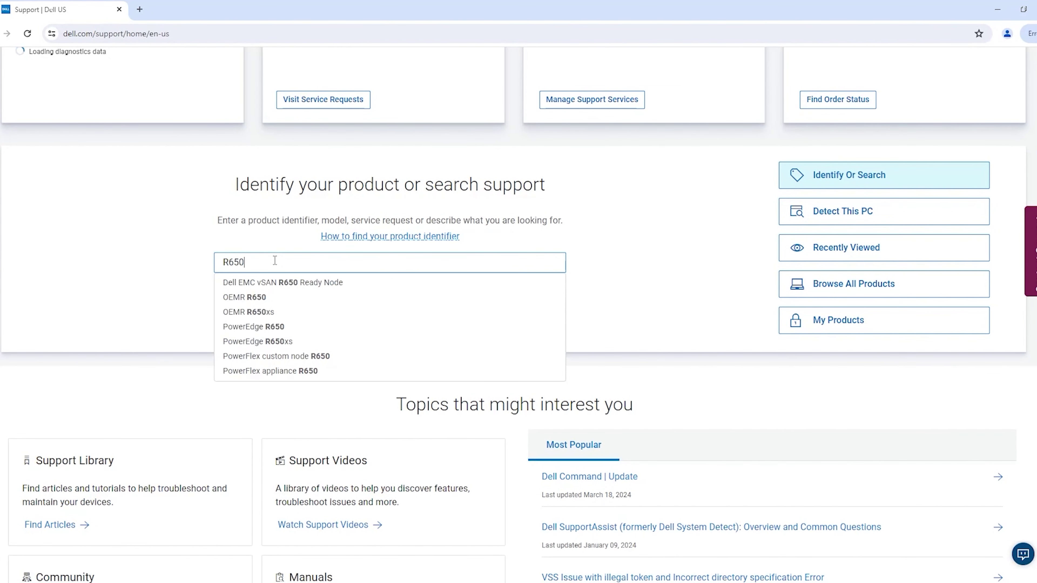
click(277, 332)
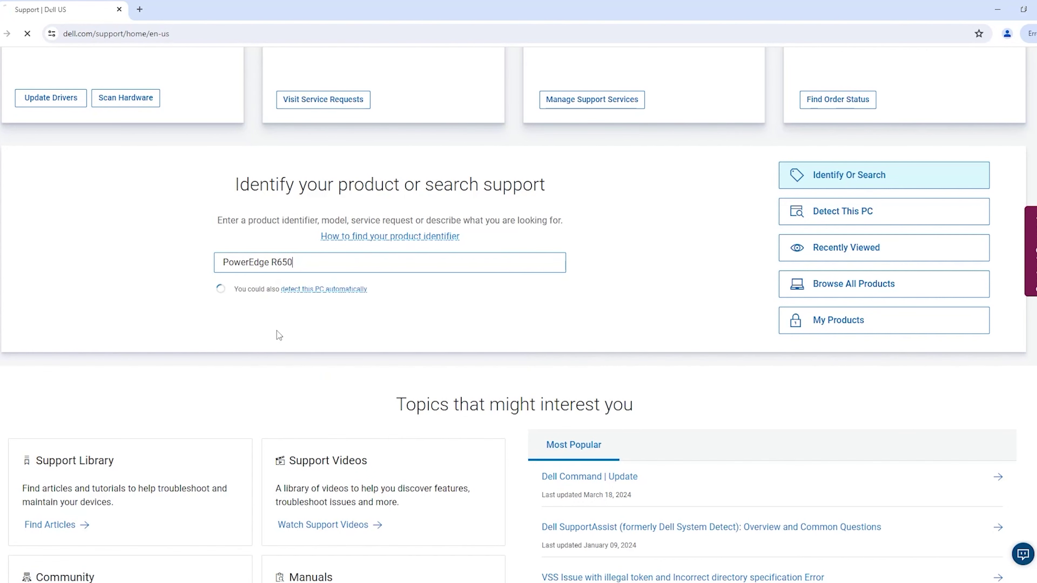
Open R650 Drivers & Downloads filtered to operating system Not Applicable and category BIOS
click(370, 297)
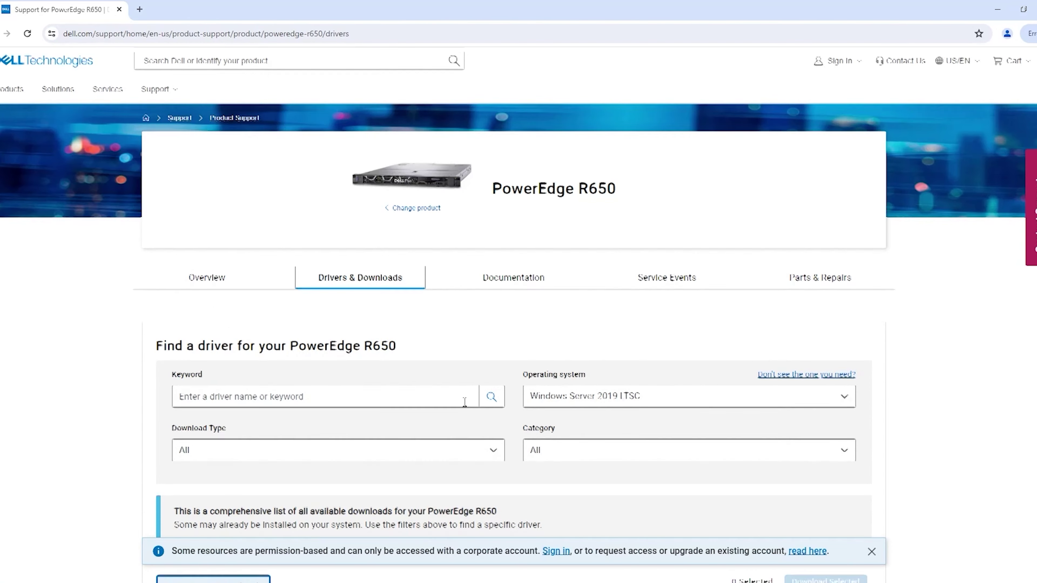
scroll(463, 398, down, 3)
click(674, 291)
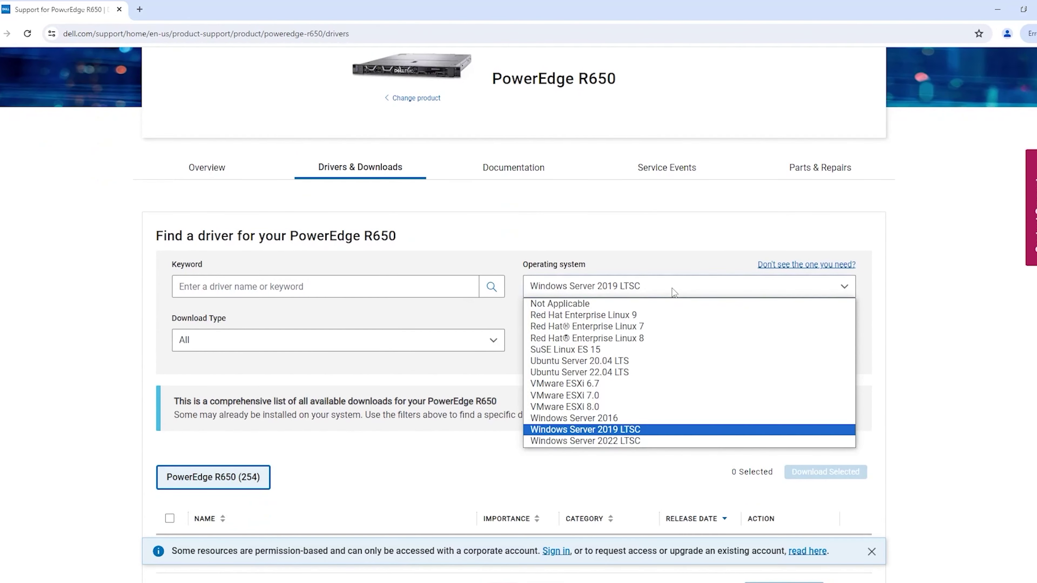
click(616, 304)
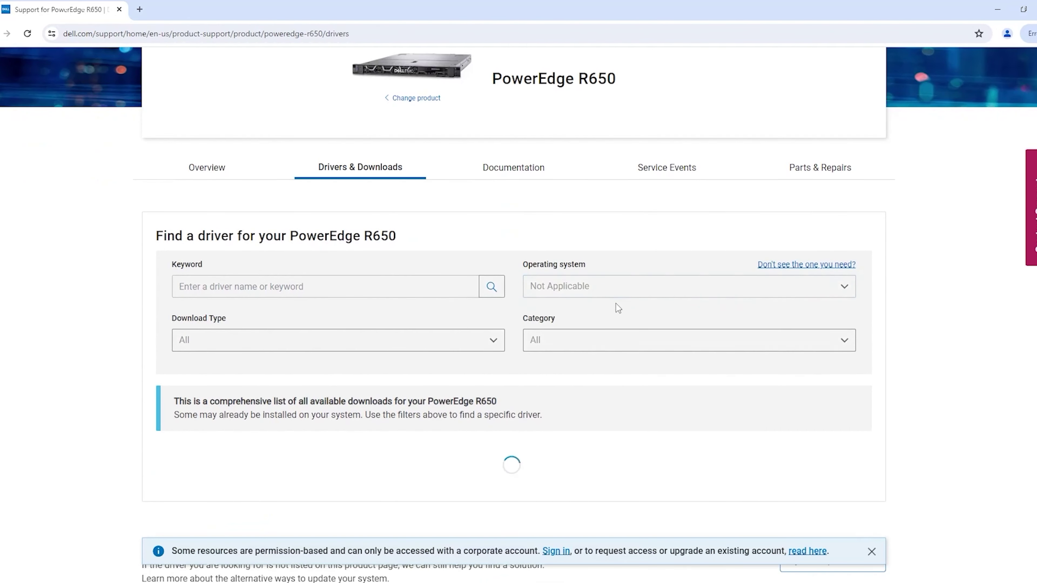
click(719, 342)
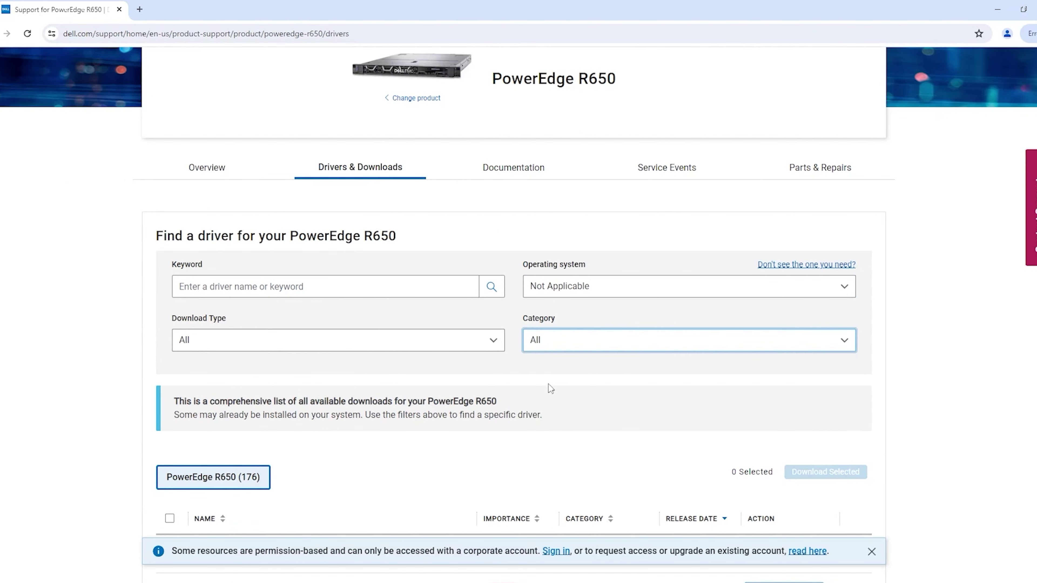
click(557, 348)
click(535, 402)
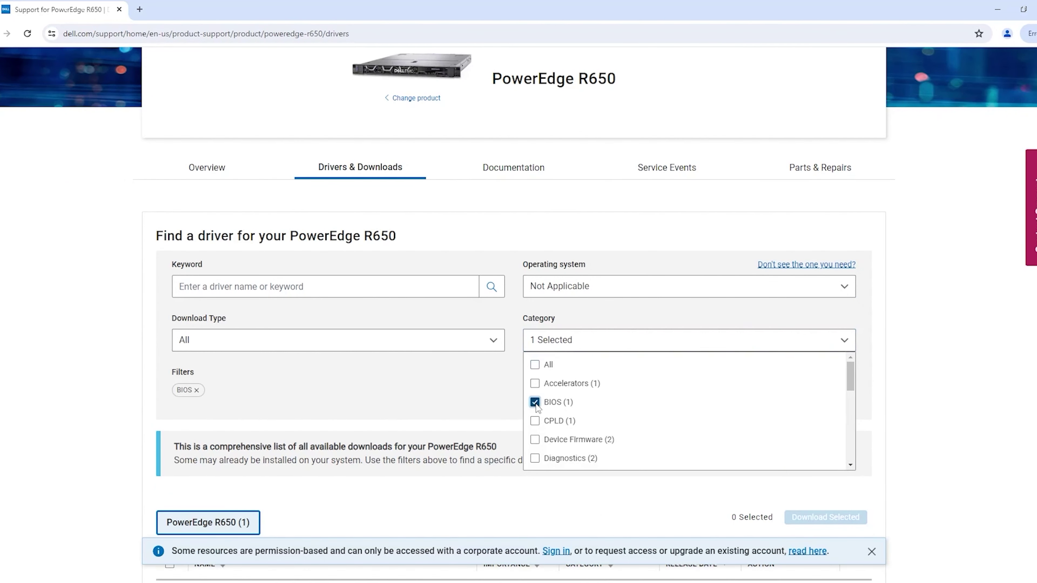
click(472, 425)
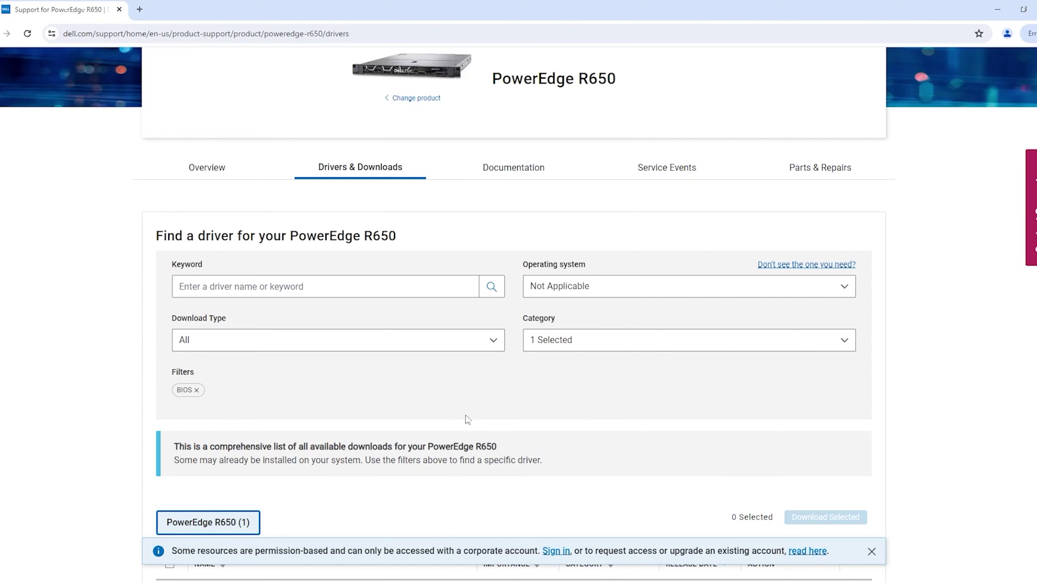
Download the BIOS update's .efi format, BIOS15GIL1-011302.efi, from the other formats list
scroll(468, 419, down, 7)
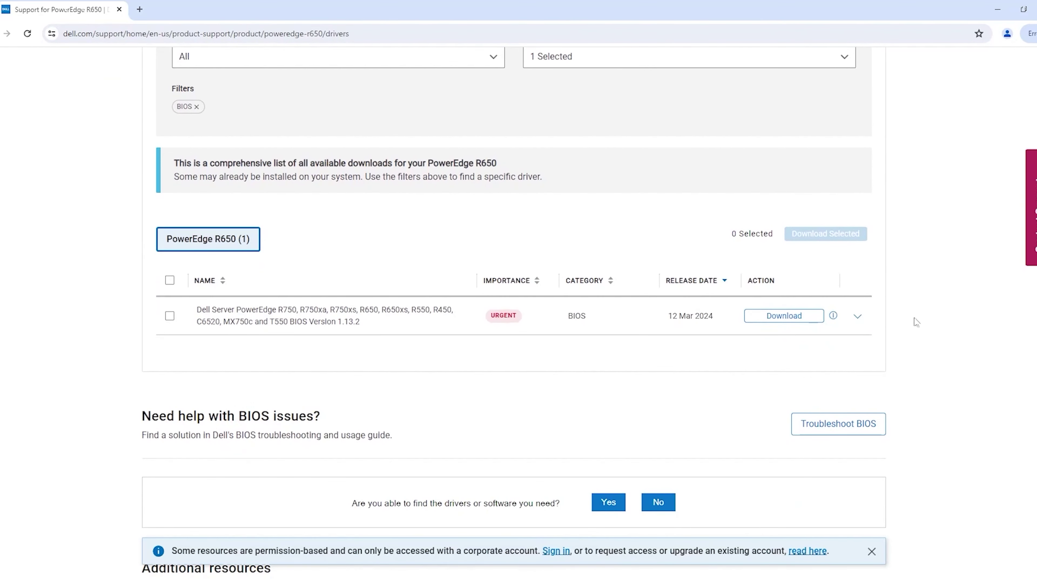
scroll(857, 319, down, 1)
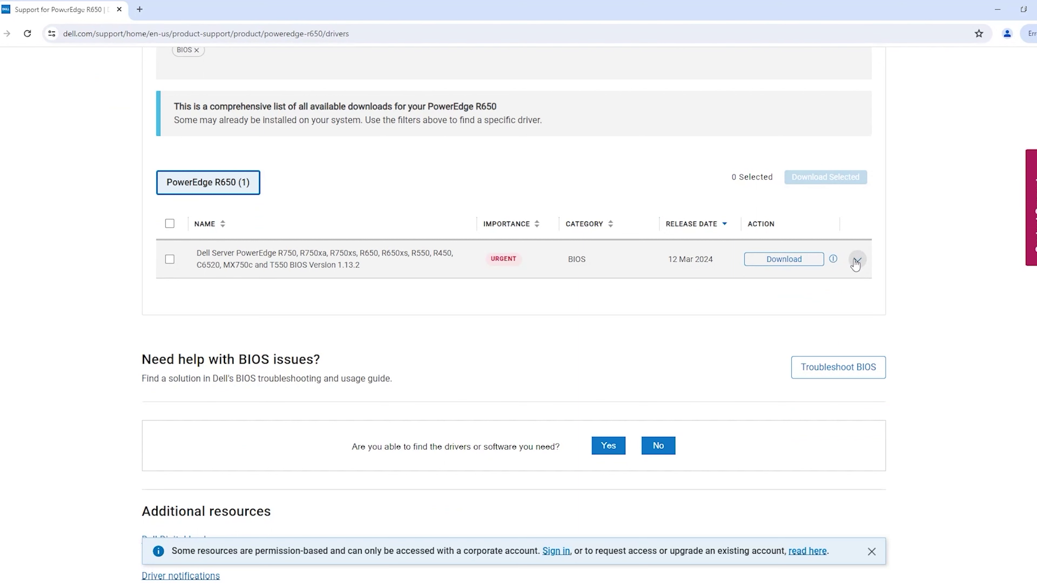
click(857, 260)
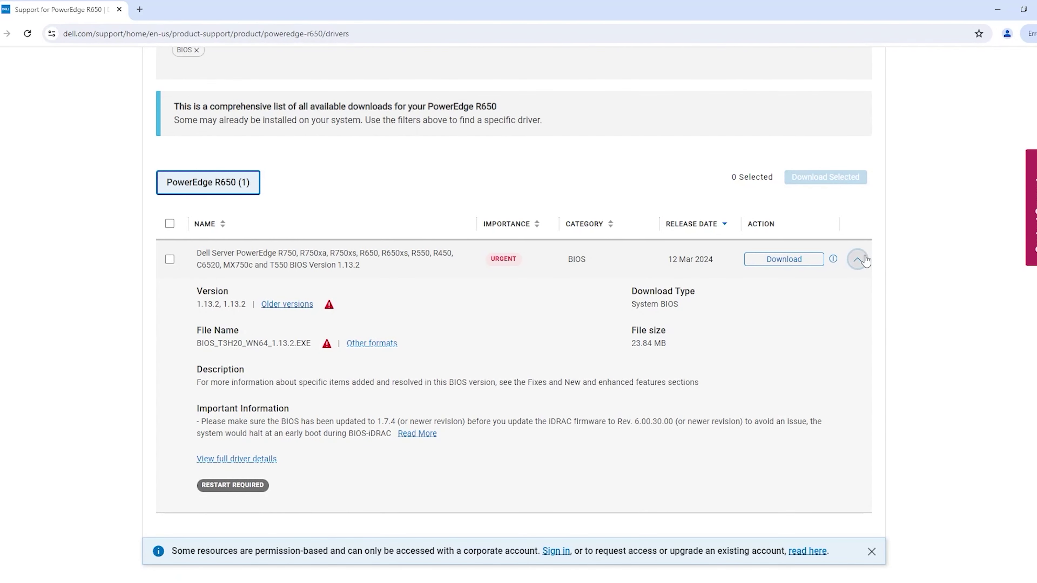
click(377, 351)
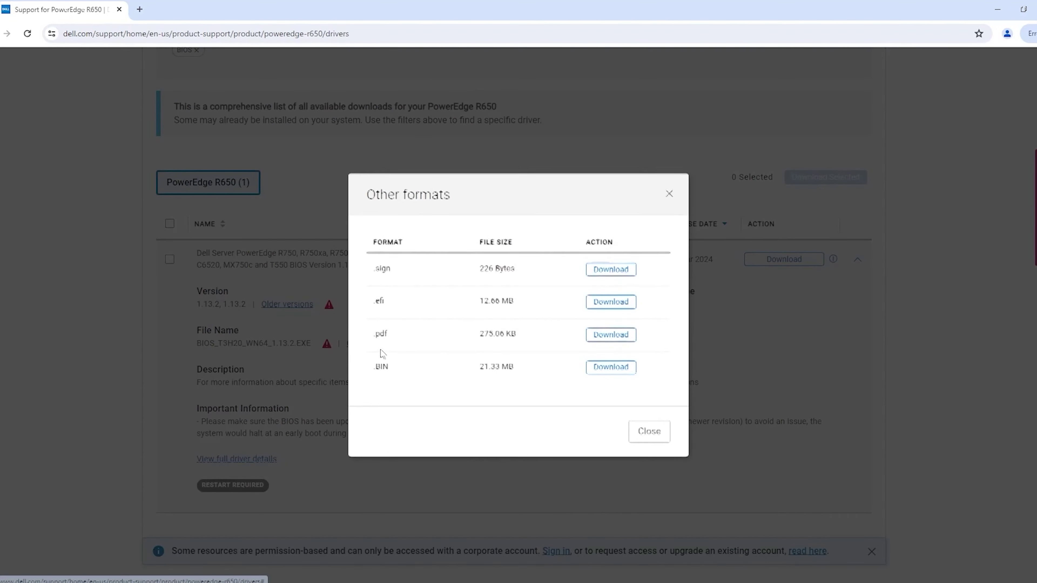
click(611, 309)
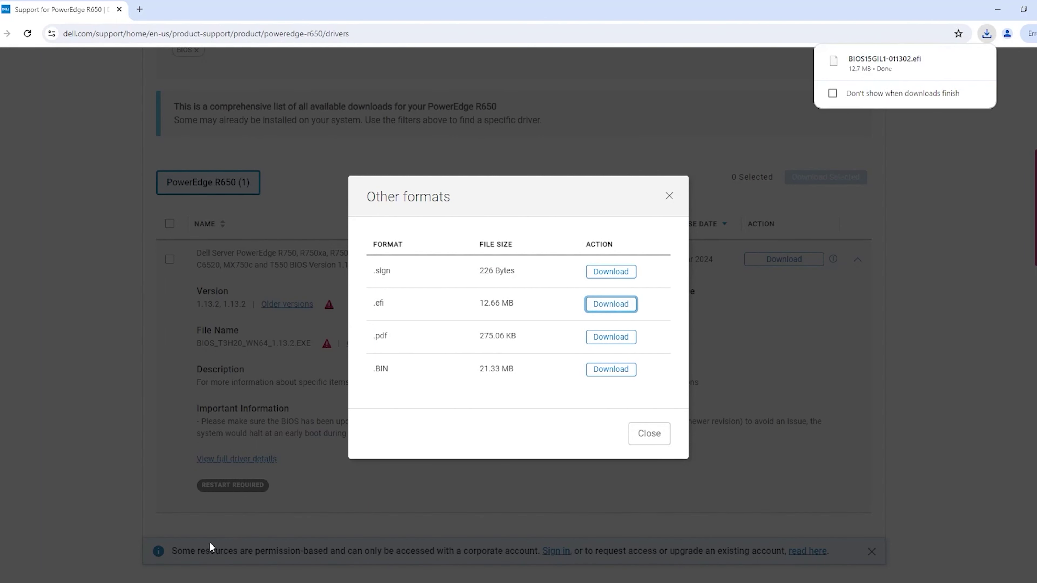
mouse_move(207, 582)
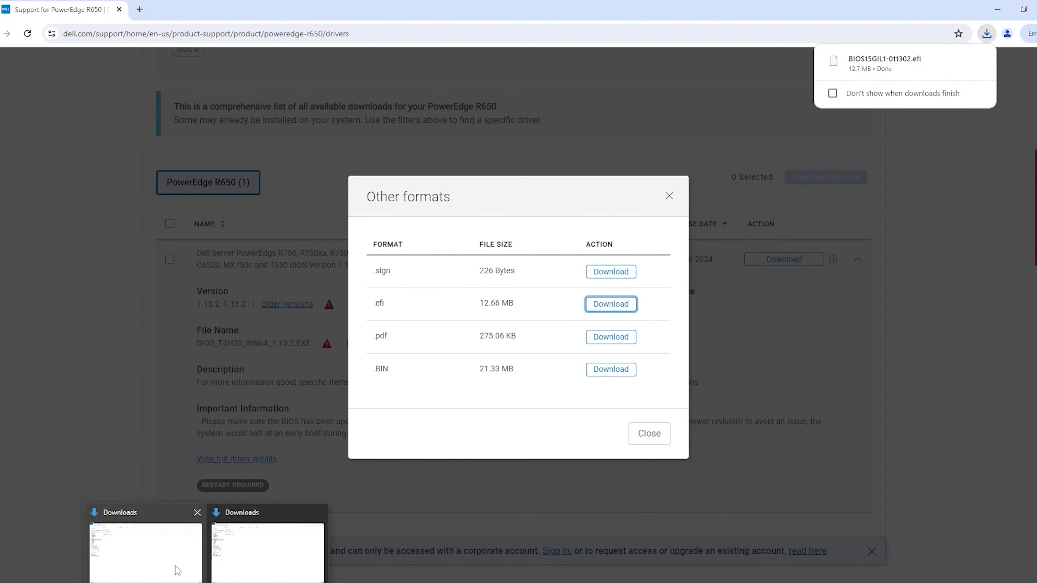
click(188, 570)
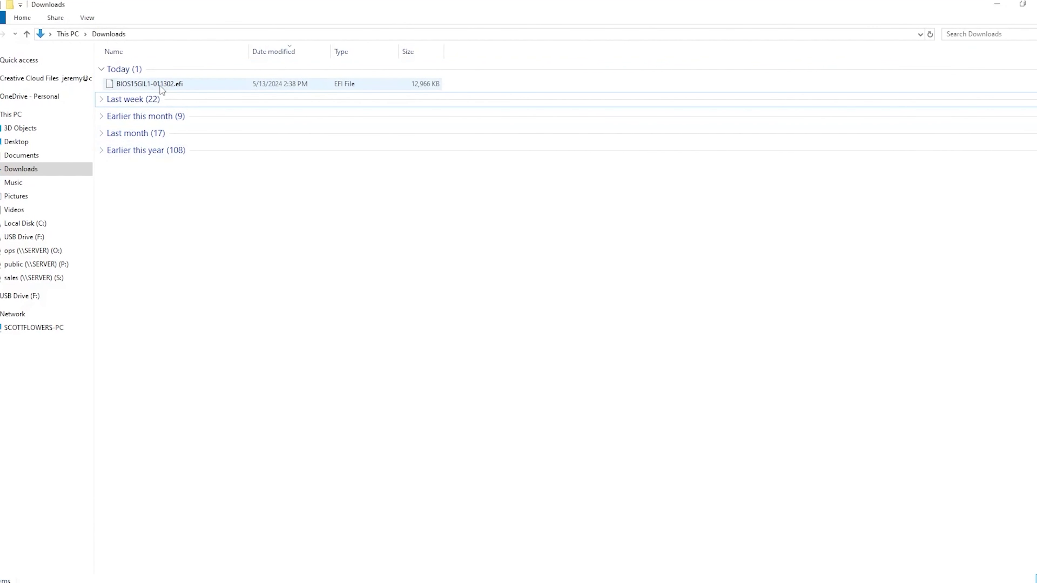
Move BIOS15GIL1-011302.efi from Downloads onto USB Drive (F:) and open the drive
drag(160, 85, 42, 238)
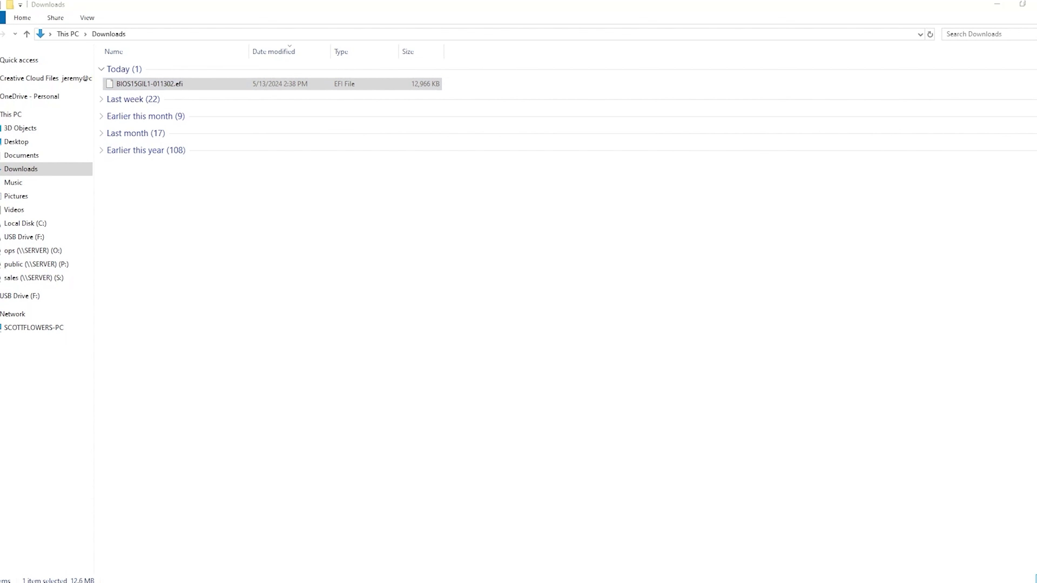
click(48, 236)
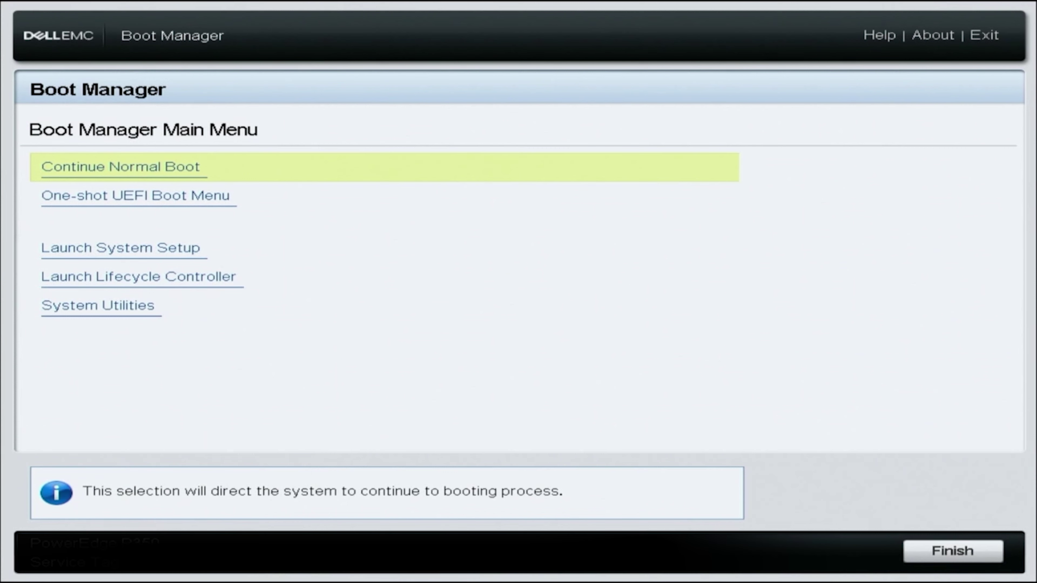
Open BIOS Update File Explorer under System Utilities in Boot Manager
key(Down)
key(Down)
key(Down)
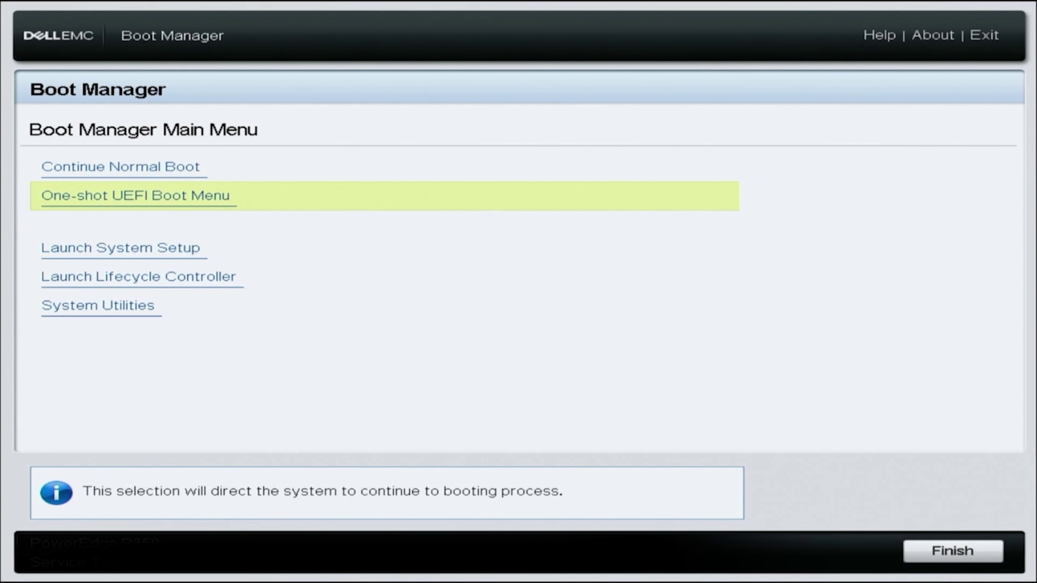
key(Down)
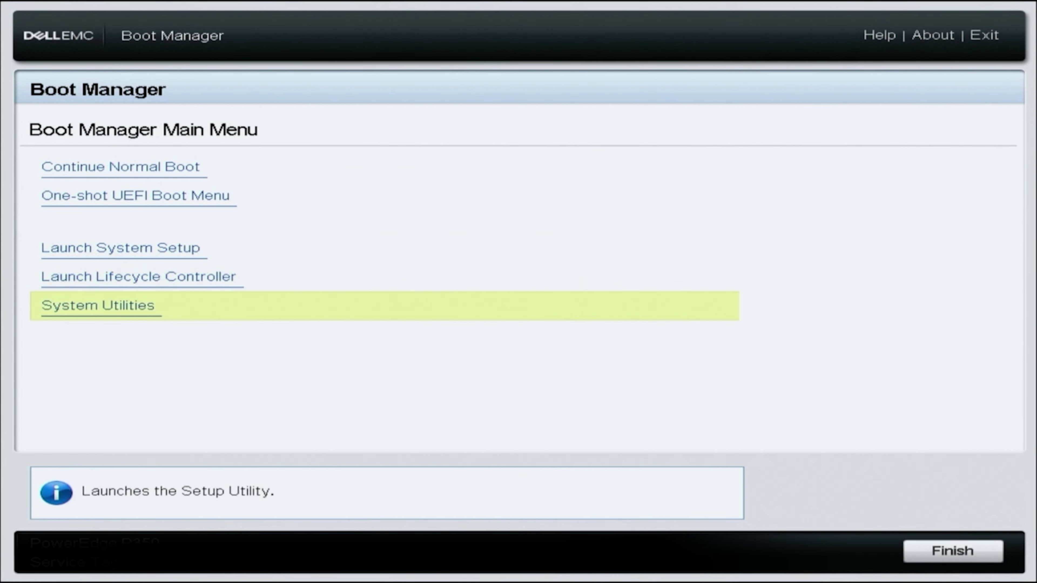
key(Return)
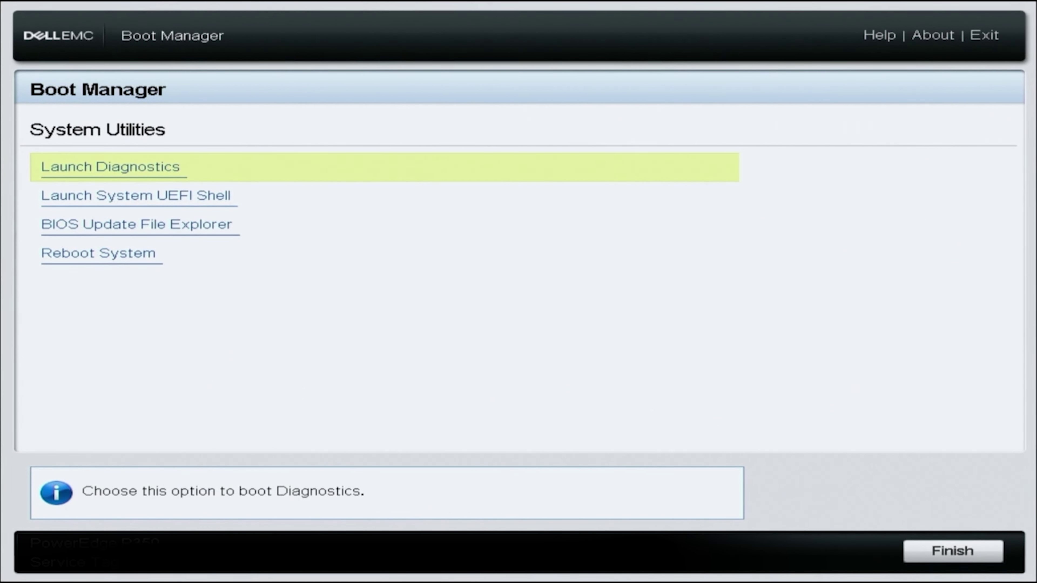
key(Down)
key(Down)
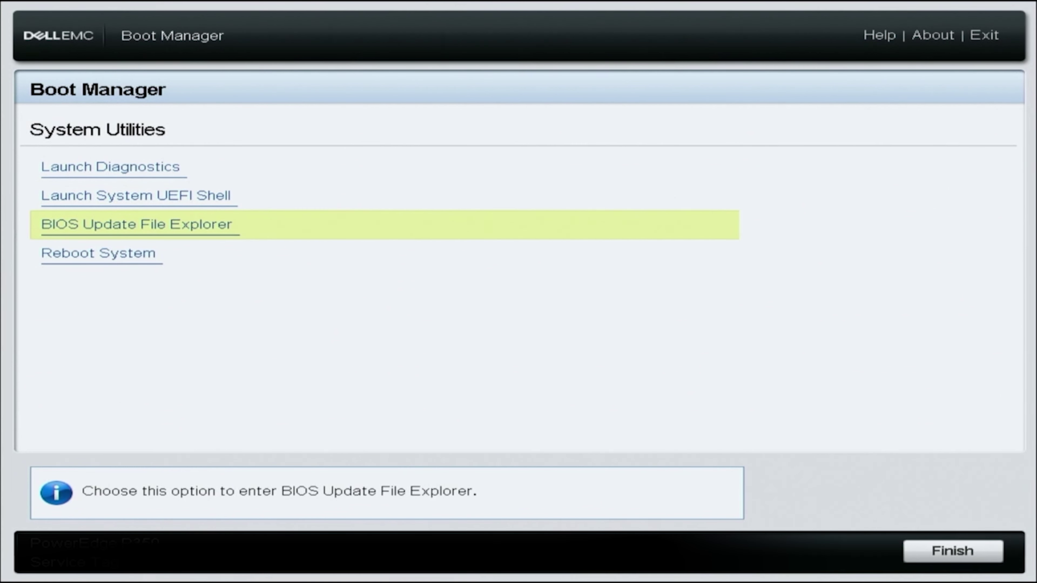
key(Return)
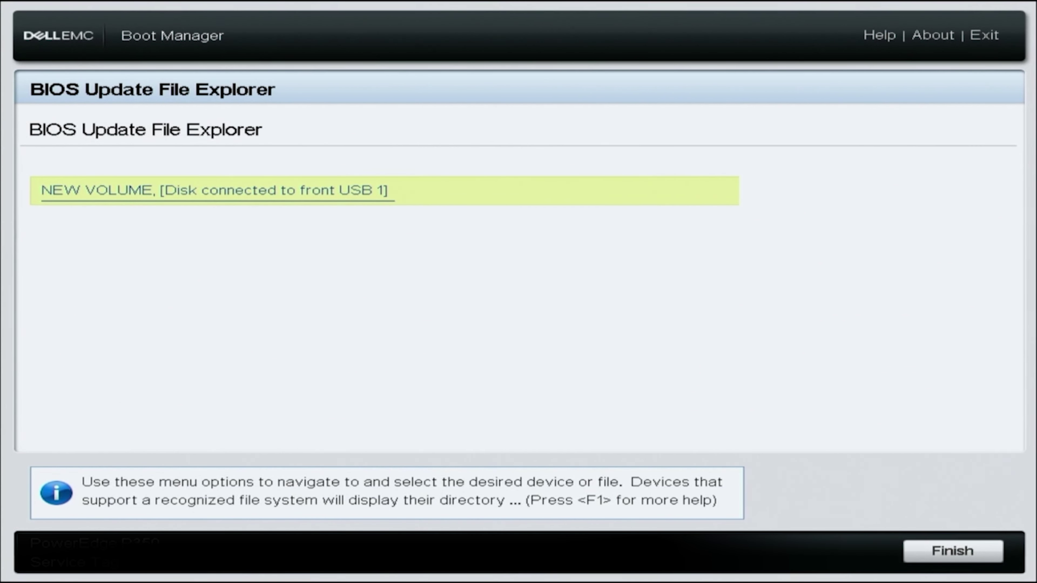
Open the USB volume and run PowerEdge R650.efi to start the BIOS update
key(Return)
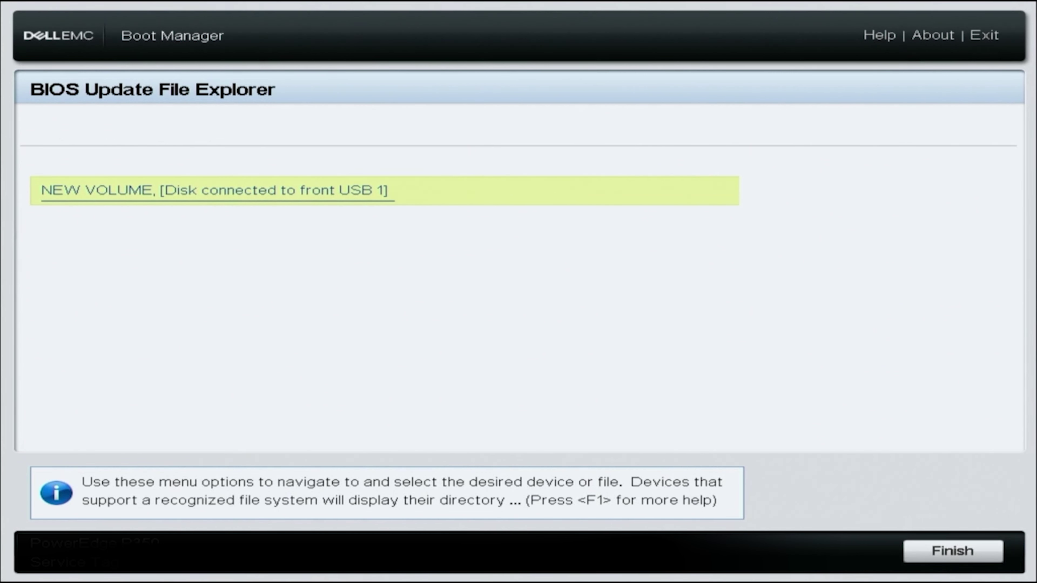
key(Down)
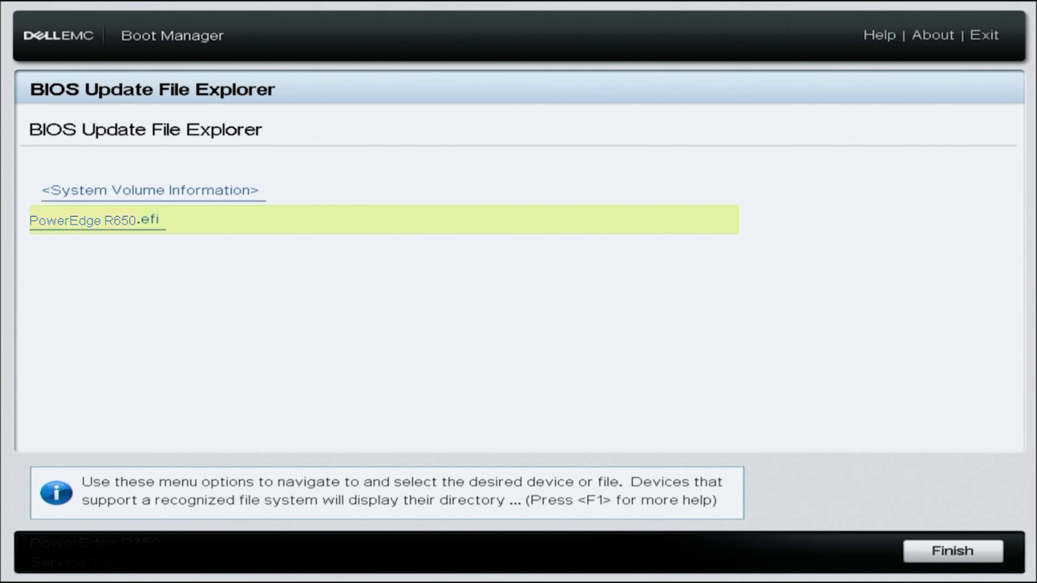
key(Return)
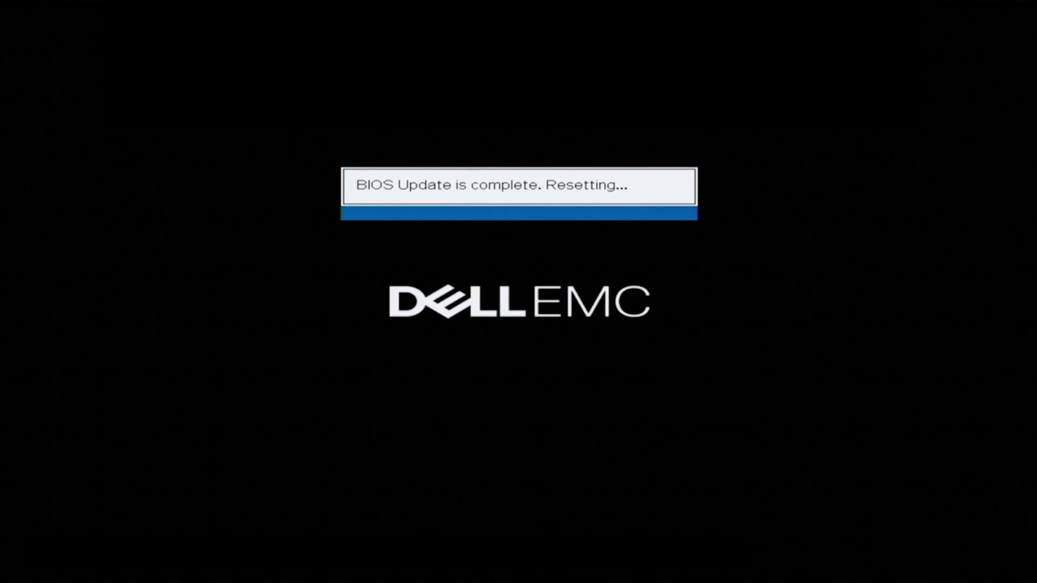
Press F2 during the post-update restart to enter System Setup
key(F2)
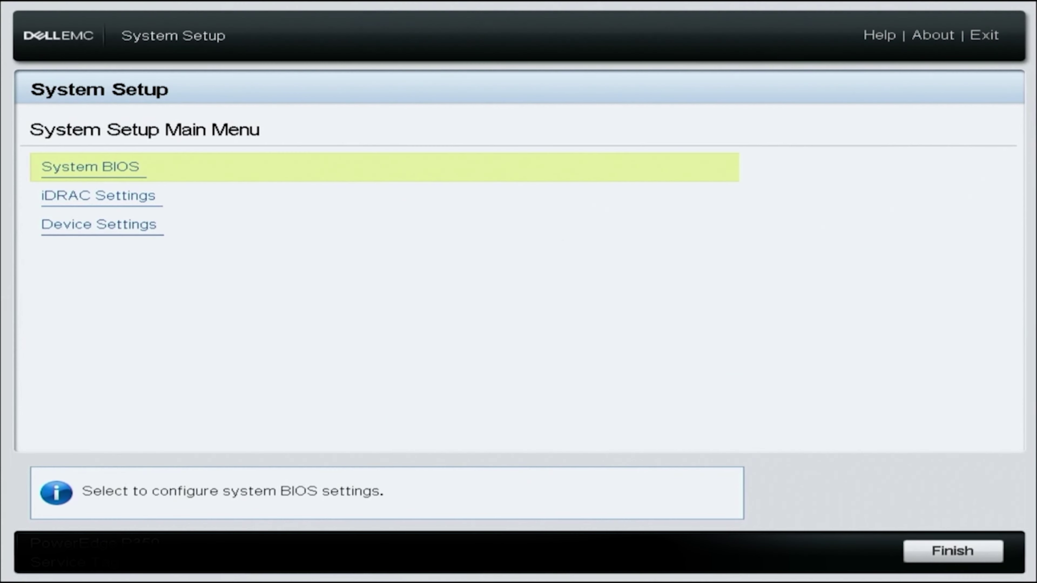
Open System BIOS and then System Information to view the System BIOS Version
key(Return)
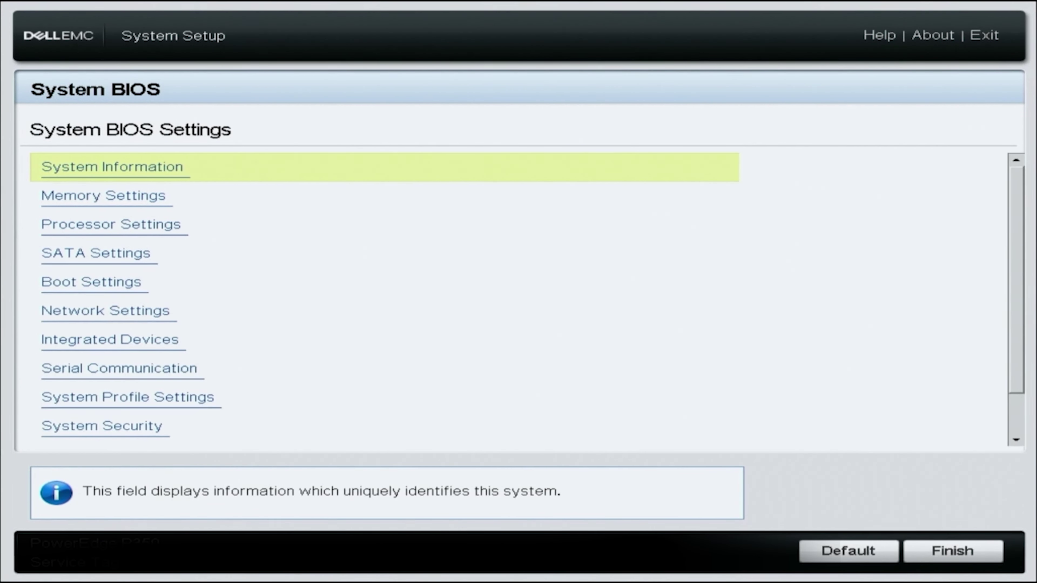
key(Return)
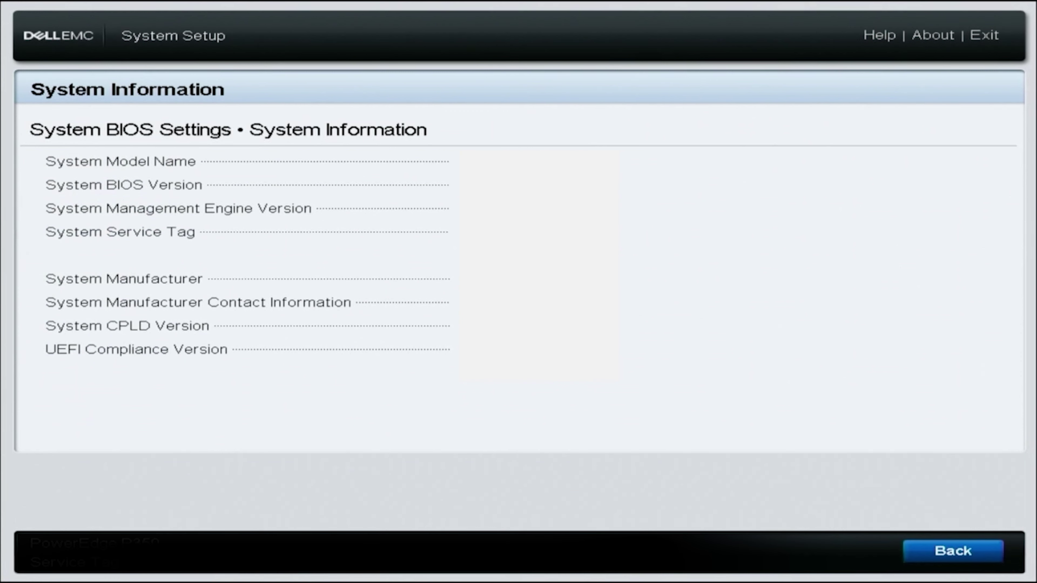